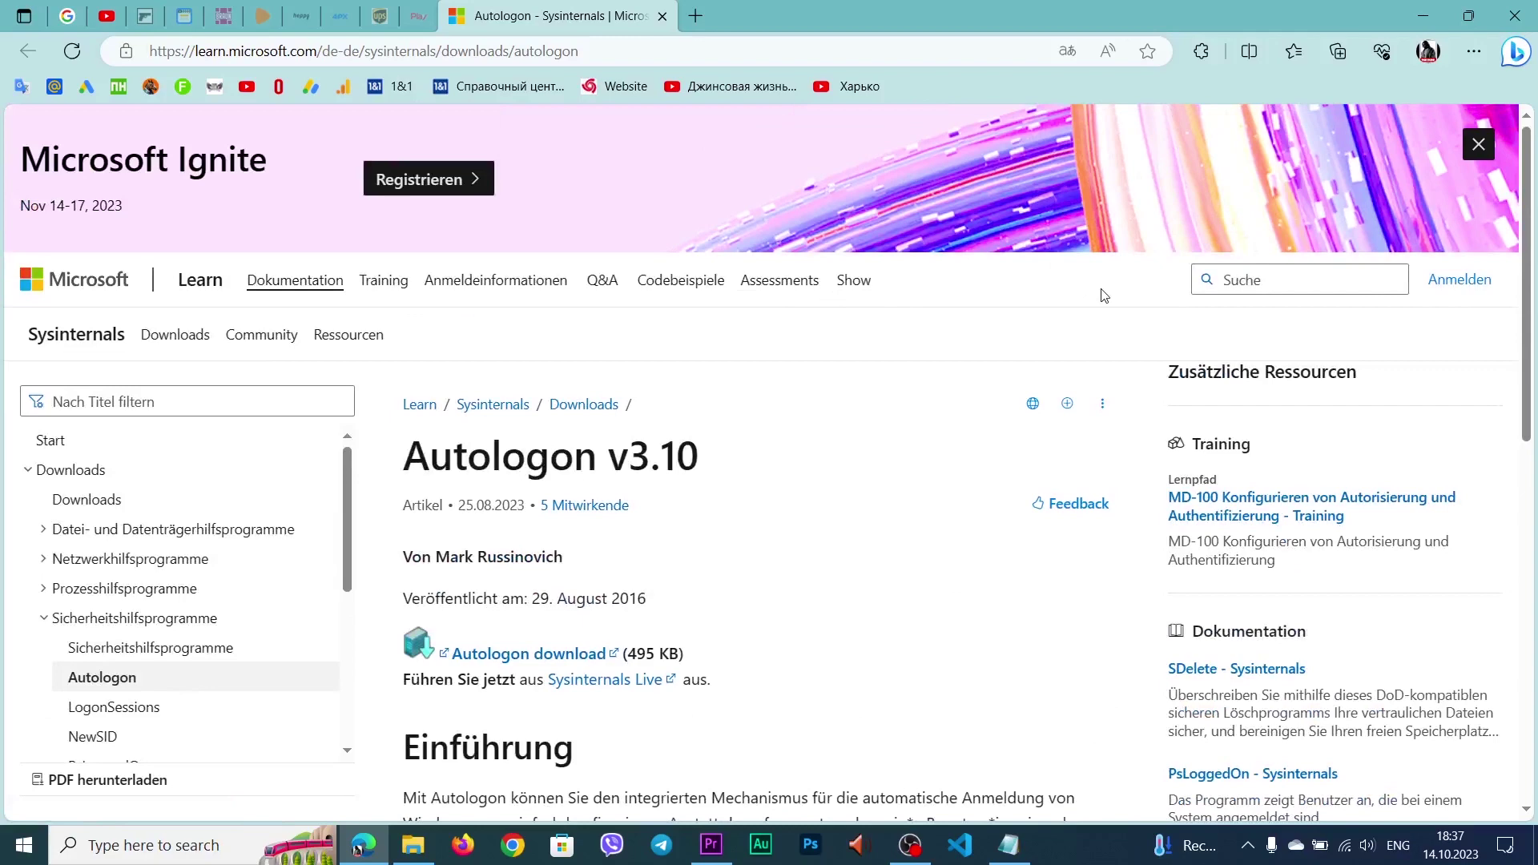
{"action": "scroll", "coordinate": [1103, 296], "scroll_direction": "down", "scroll_amount": 2}
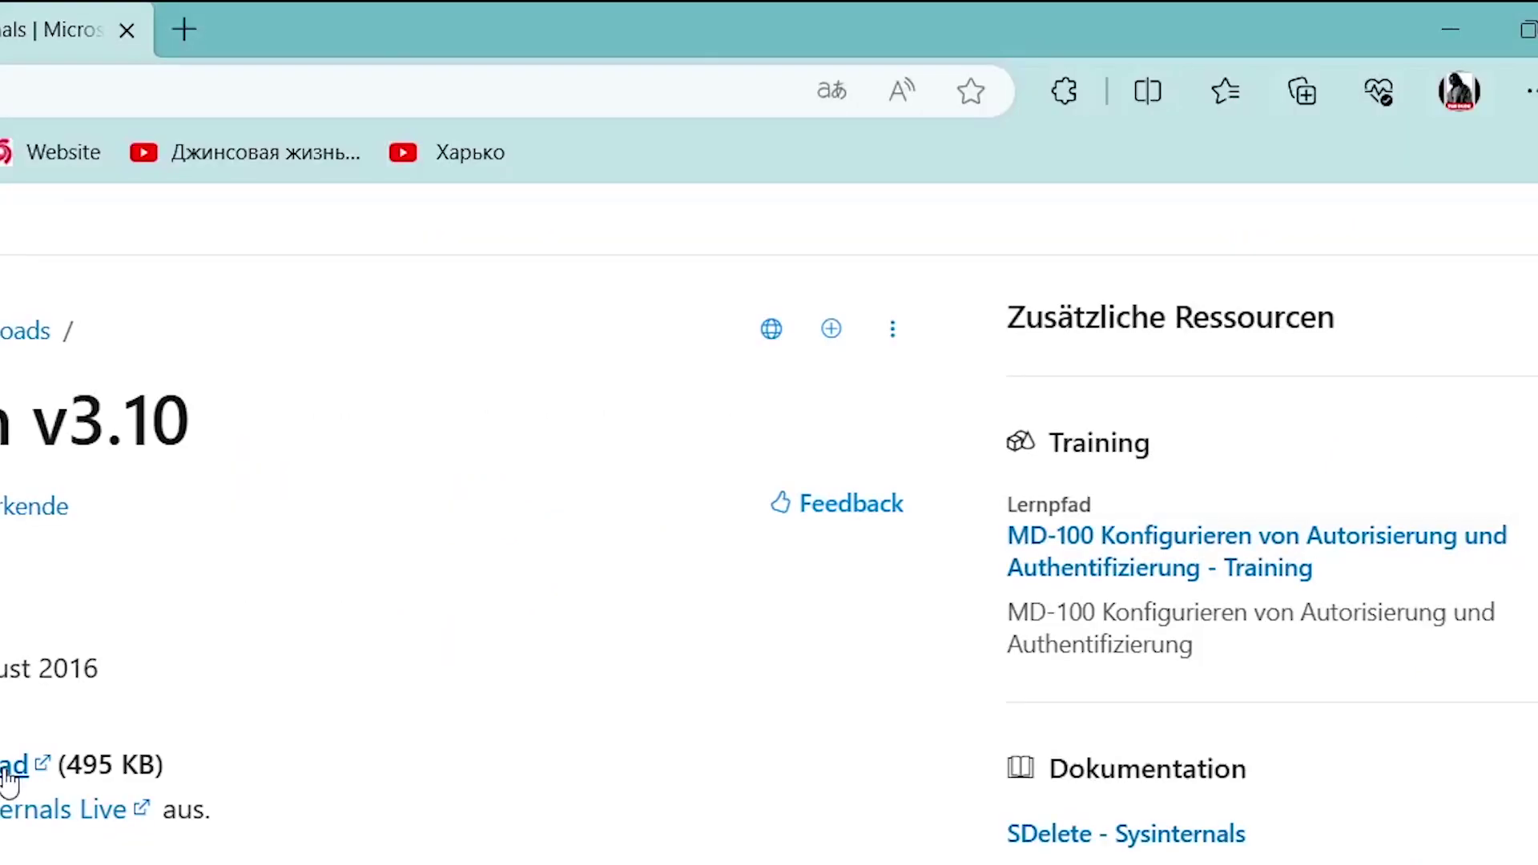
Step: Download the Autologon zip and run Autologon directly from the archive, bypassing extraction
{"action": "left_click", "coordinate": [7, 770]}
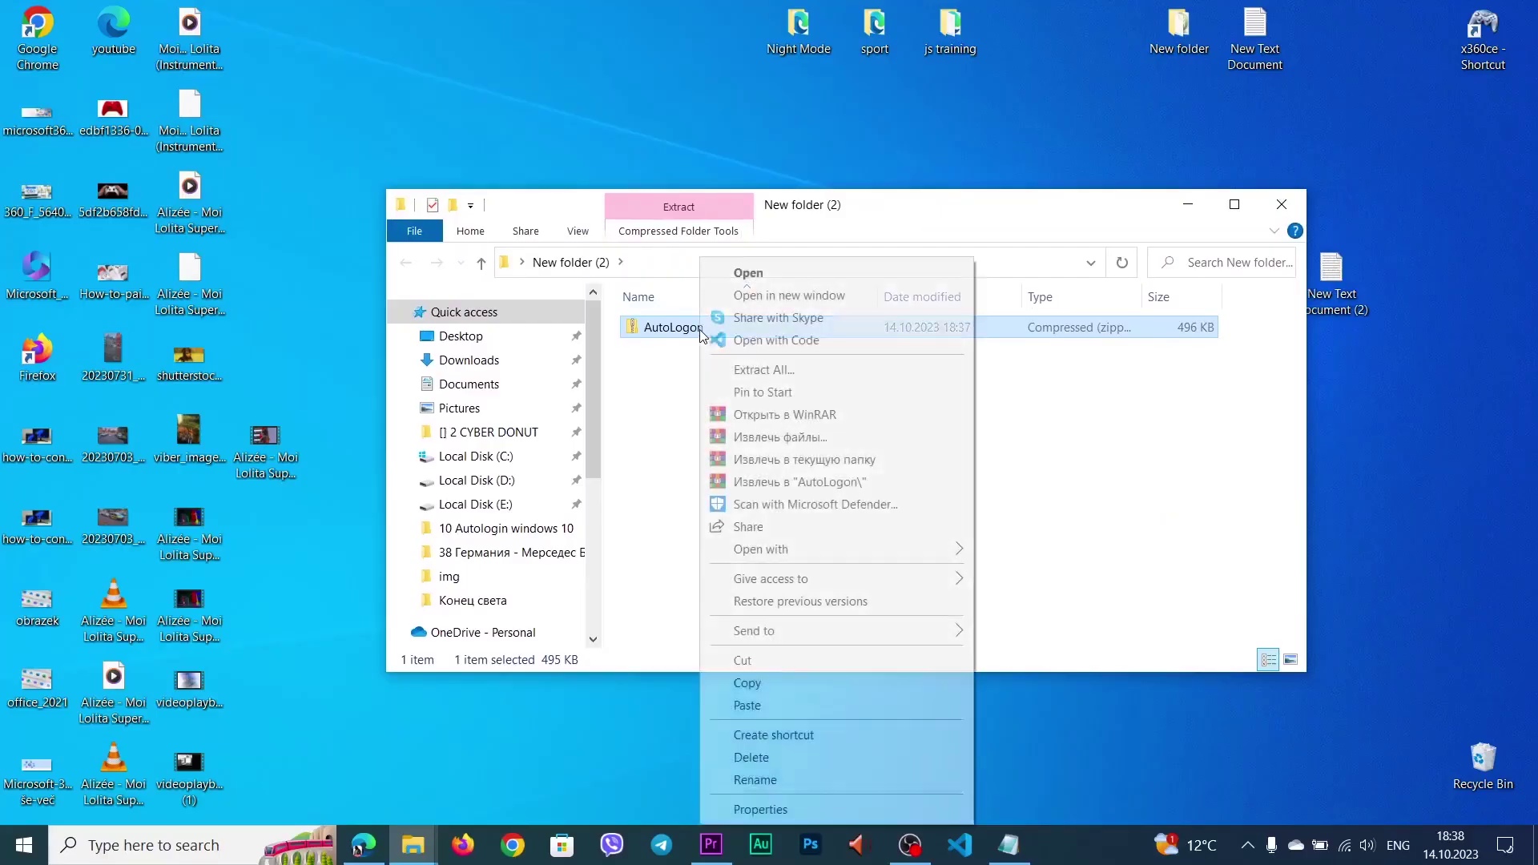
{"action": "left_click", "coordinate": [1057, 573]}
{"action": "double_click", "coordinate": [735, 349]}
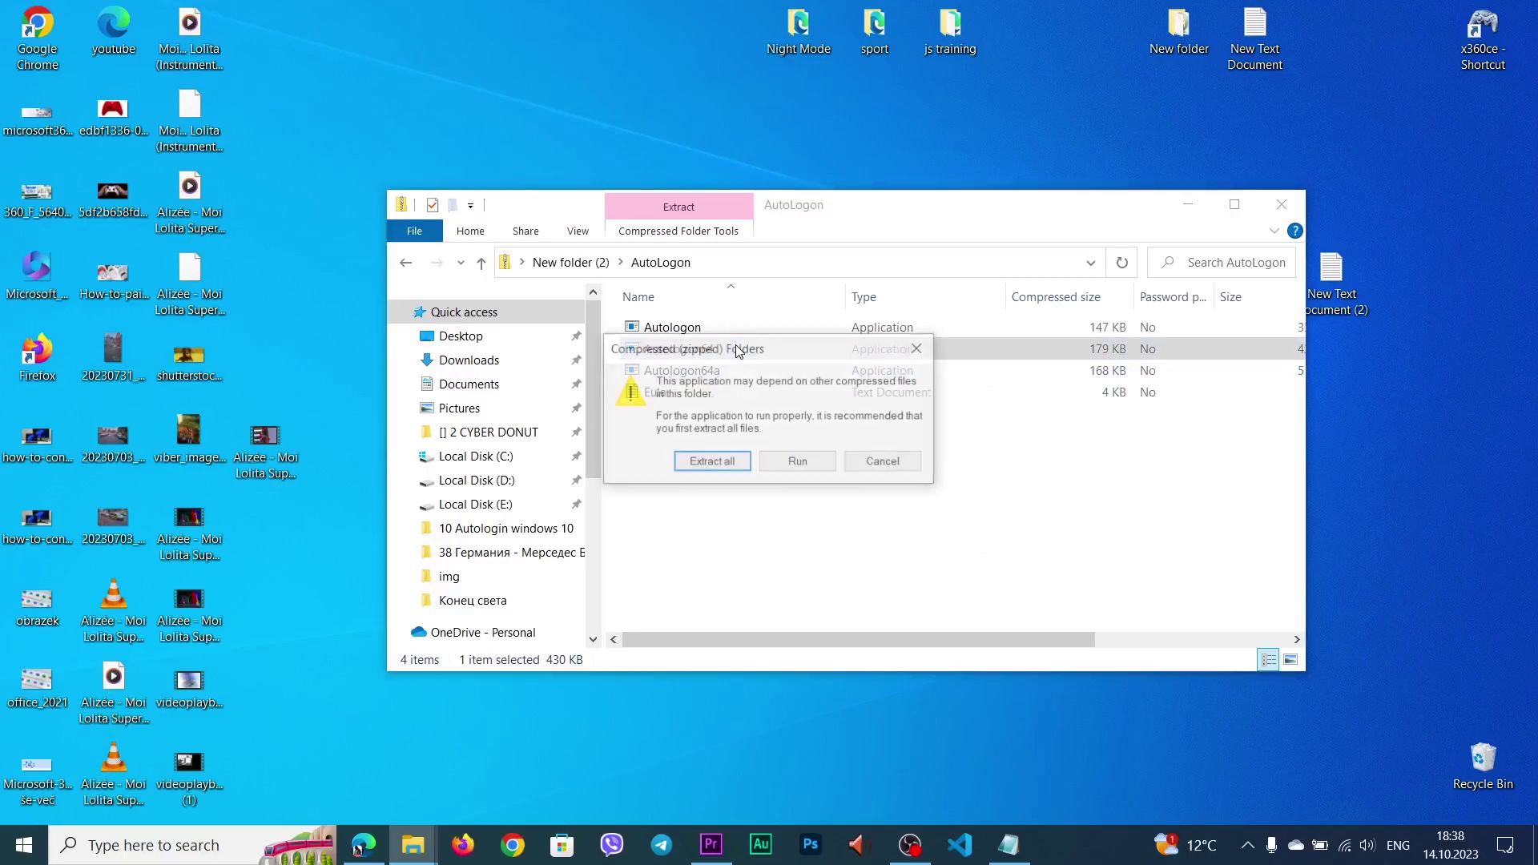
{"action": "left_click", "coordinate": [798, 463]}
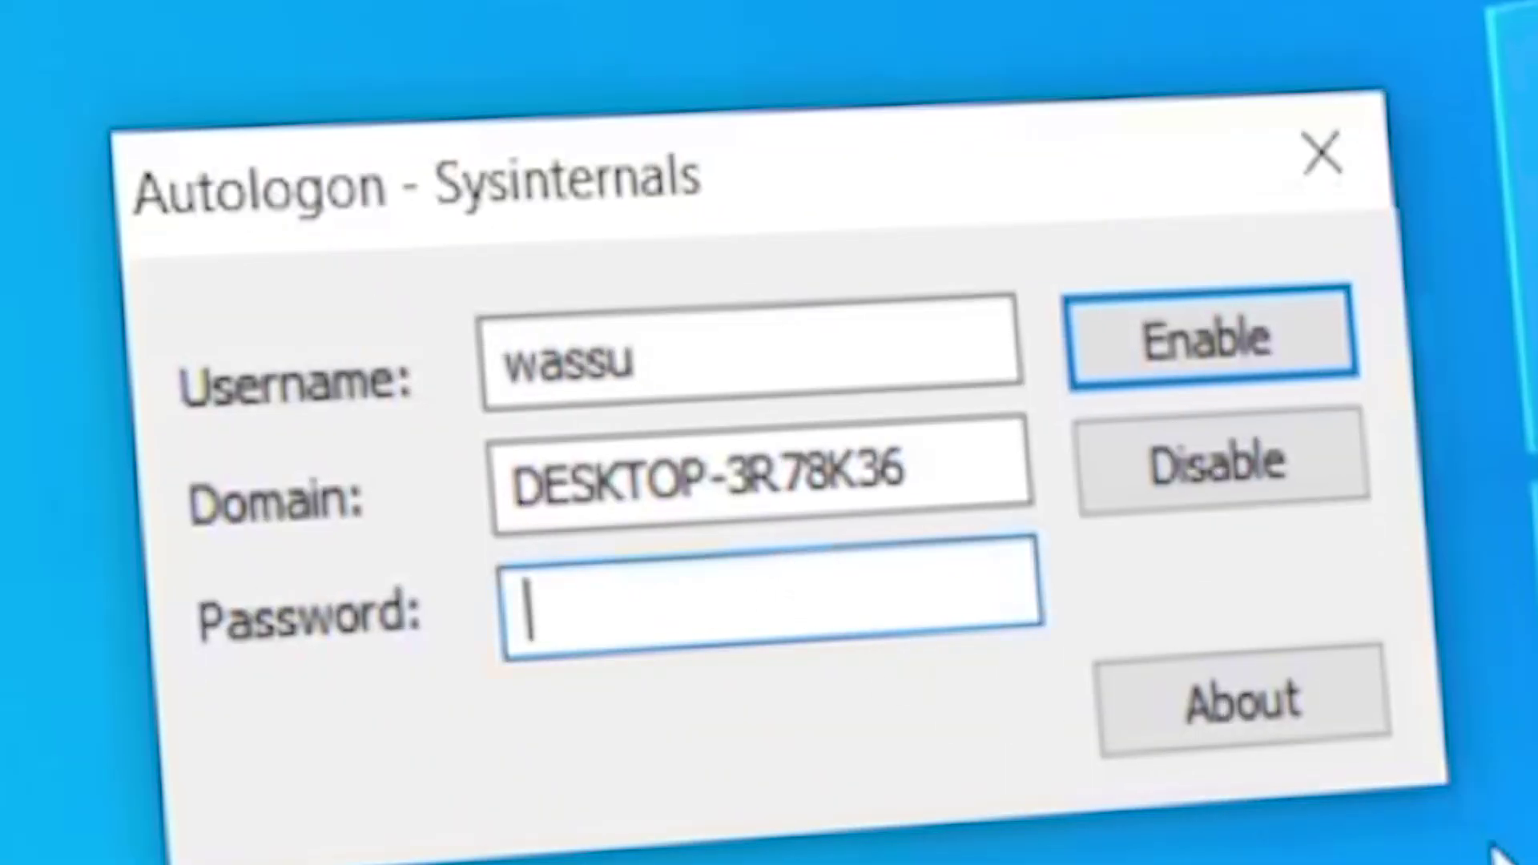